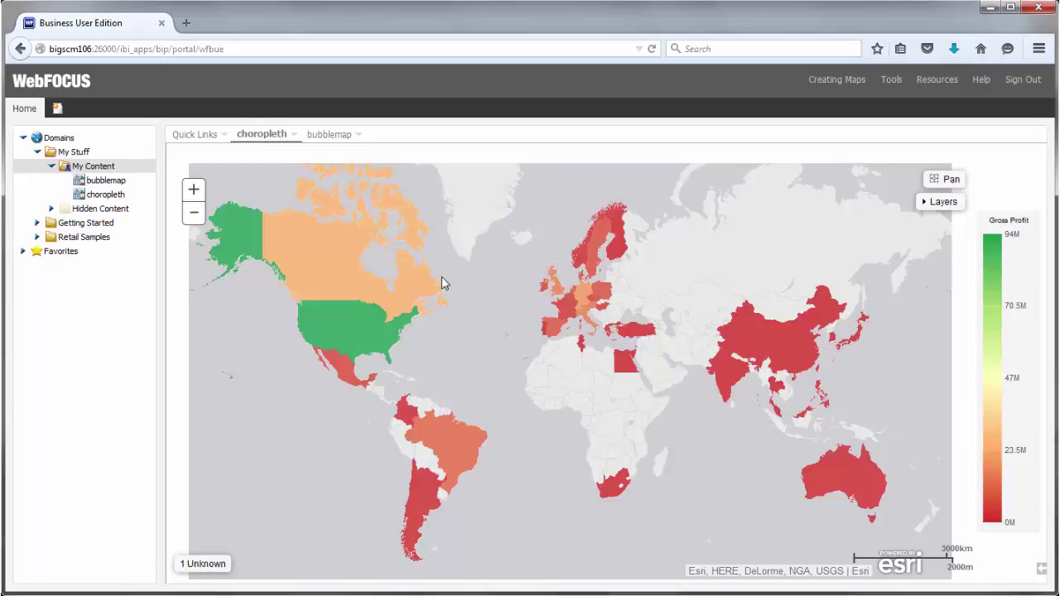
Read the Gross Profit tooltips of several countries on the saved choropleth world map.
{"action": "mouse_move", "coordinate": [412, 286]}
{"action": "mouse_move", "coordinate": [788, 344]}
{"action": "mouse_move", "coordinate": [729, 377]}
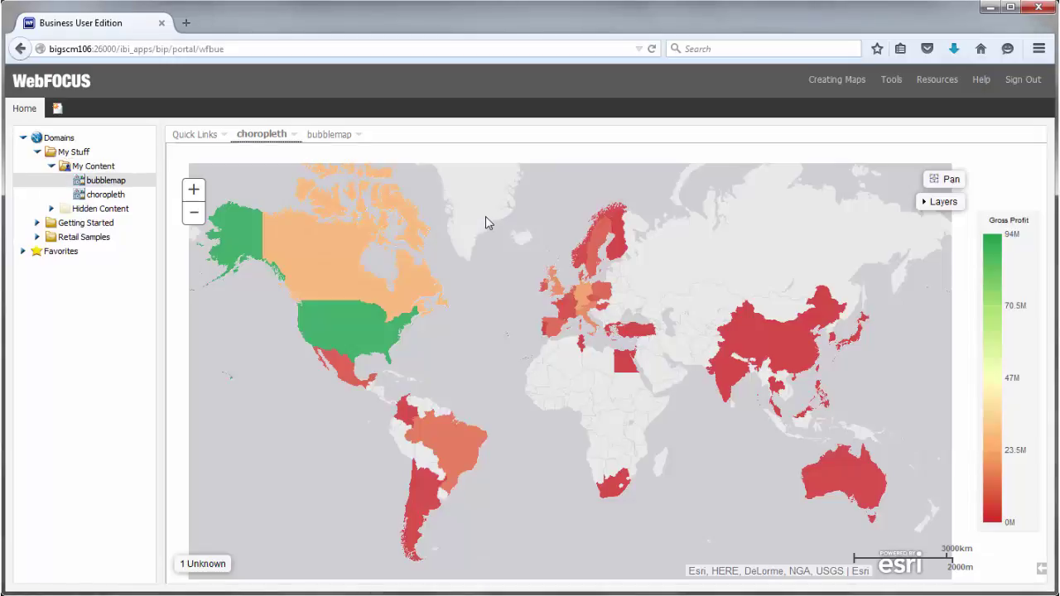
Switch to the saved bubble map and zoom into Europe around the Switzerland bubble.
{"action": "left_click", "coordinate": [331, 135]}
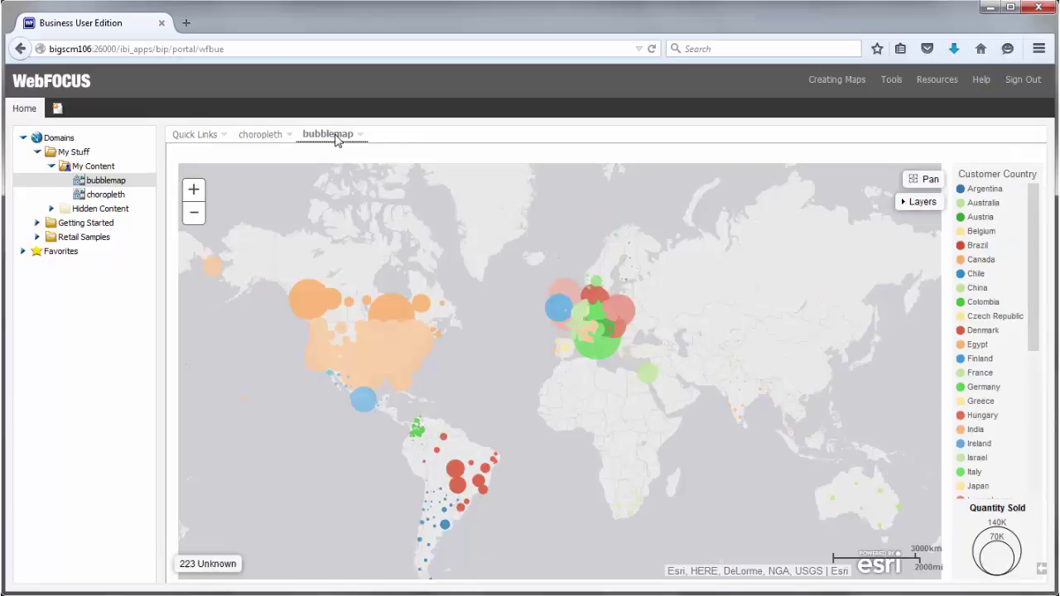
{"action": "mouse_move", "coordinate": [595, 329]}
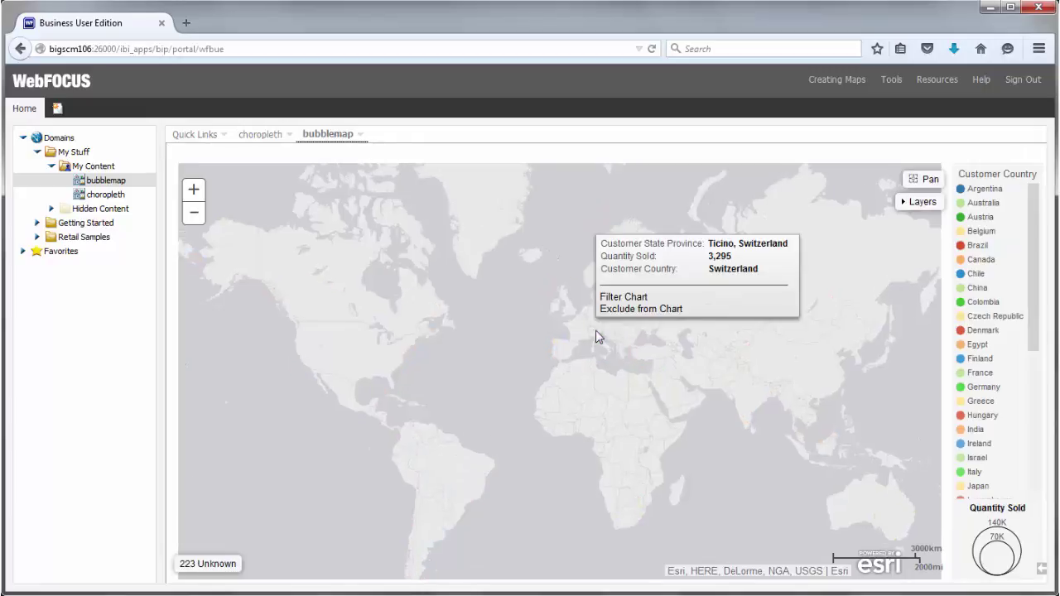
{"action": "scroll", "coordinate": [595, 329], "scroll_direction": "up", "scroll_amount": 3}
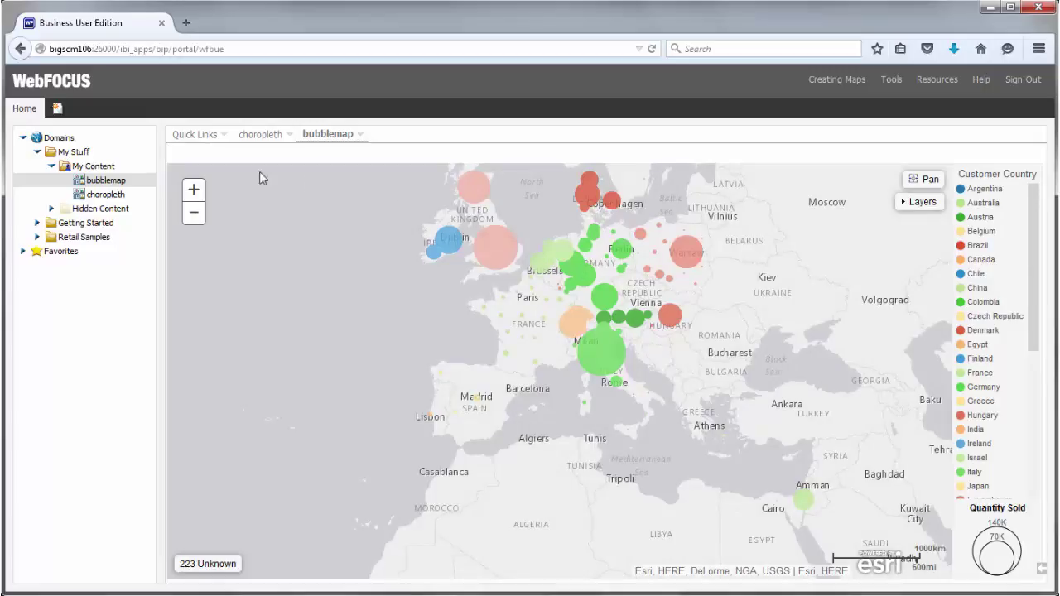
Check the New options for My Content, then show the Quick Links connect-and-create page.
{"action": "right_click", "coordinate": [109, 171]}
{"action": "mouse_move", "coordinate": [146, 176]}
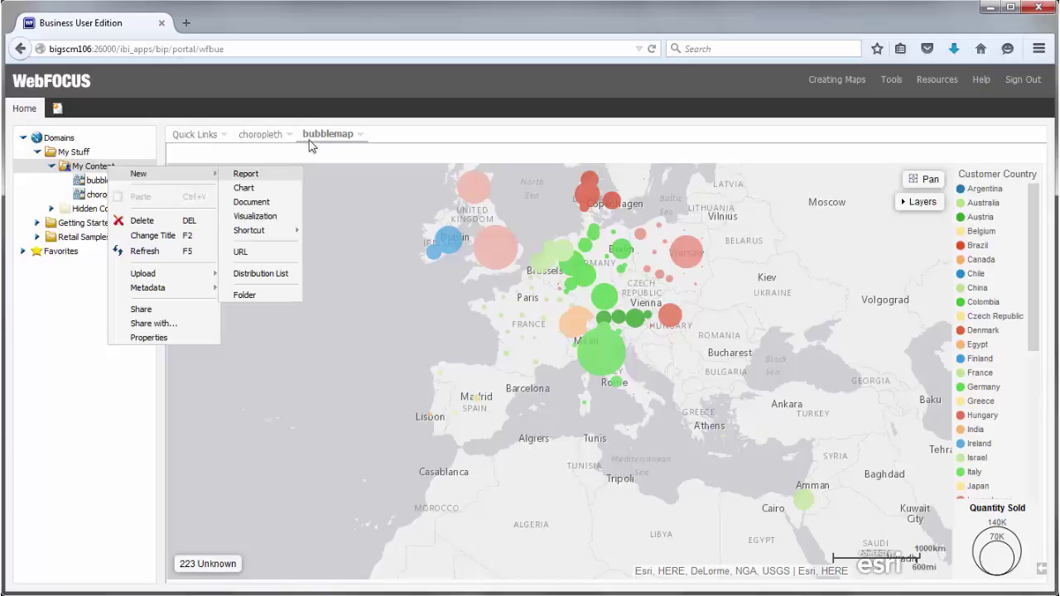
{"action": "left_click", "coordinate": [306, 98]}
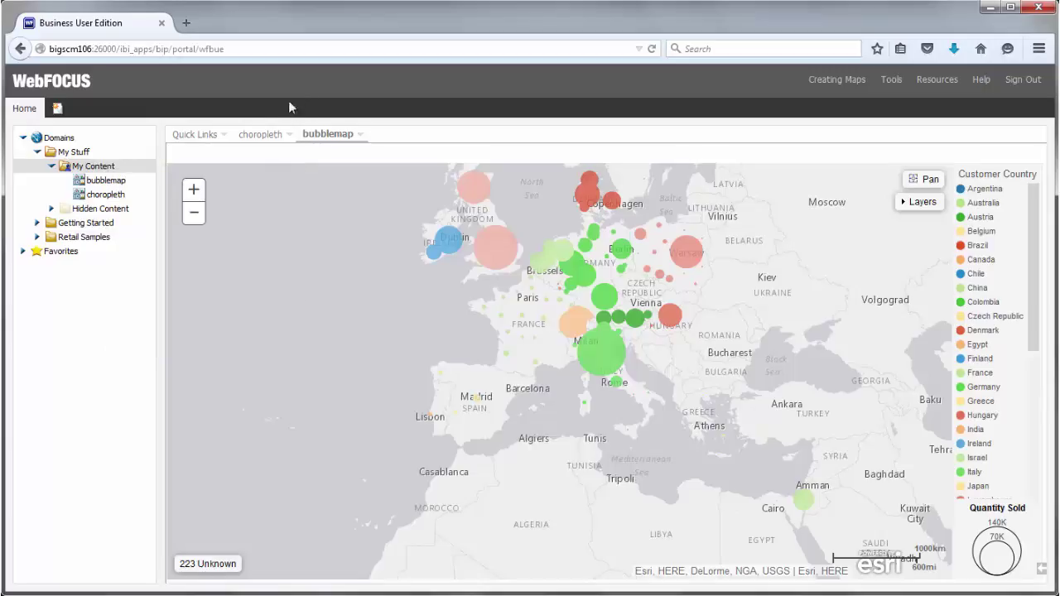
{"action": "left_click", "coordinate": [206, 136]}
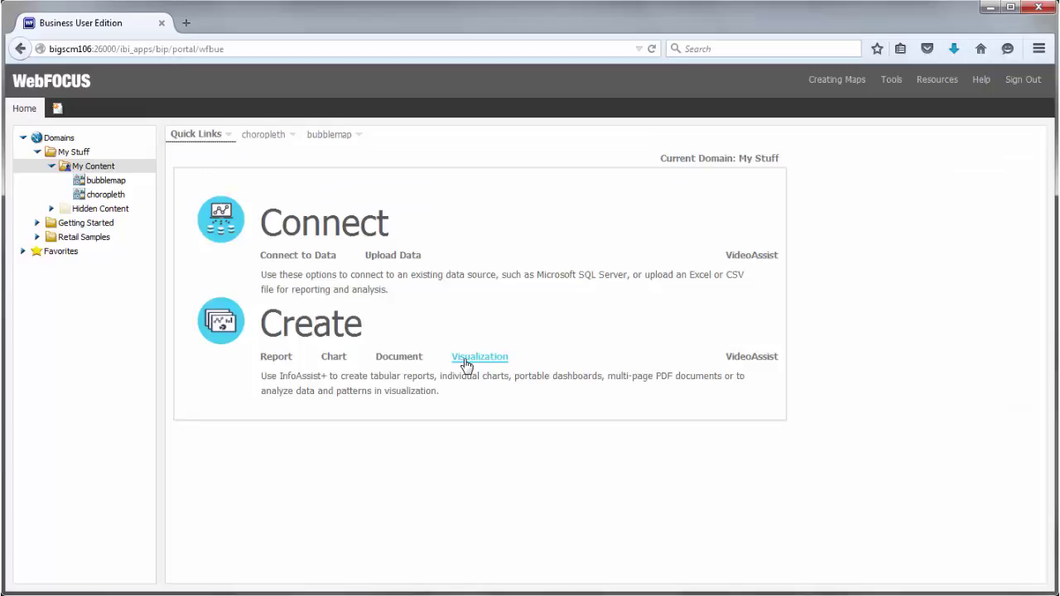
Create a new chart on the wf_retail_lite data source and switch it to a Visualization.
{"action": "left_click", "coordinate": [338, 363]}
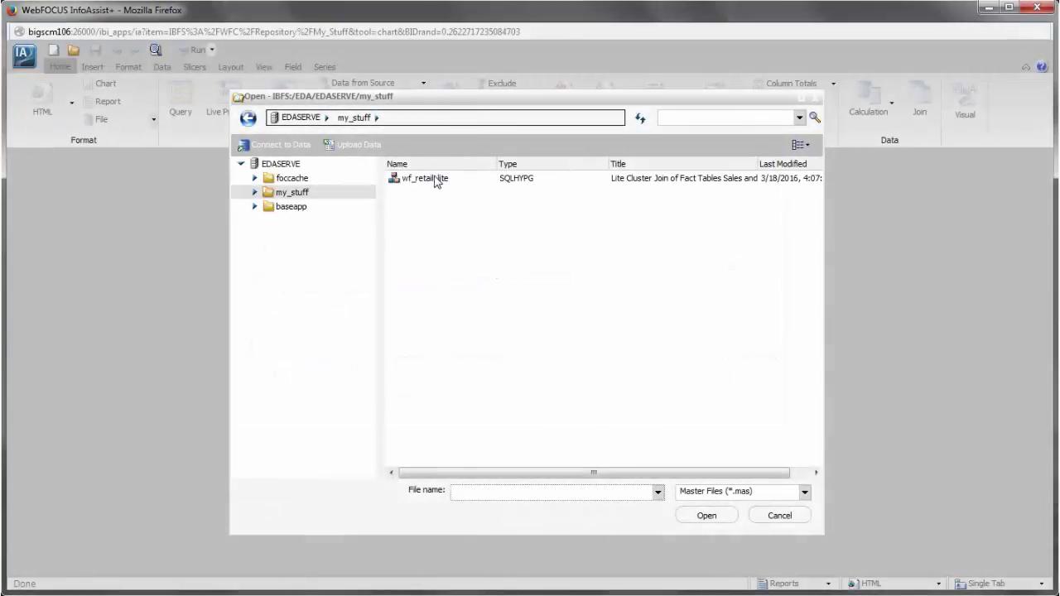
{"action": "left_click", "coordinate": [436, 182]}
{"action": "left_click", "coordinate": [706, 515]}
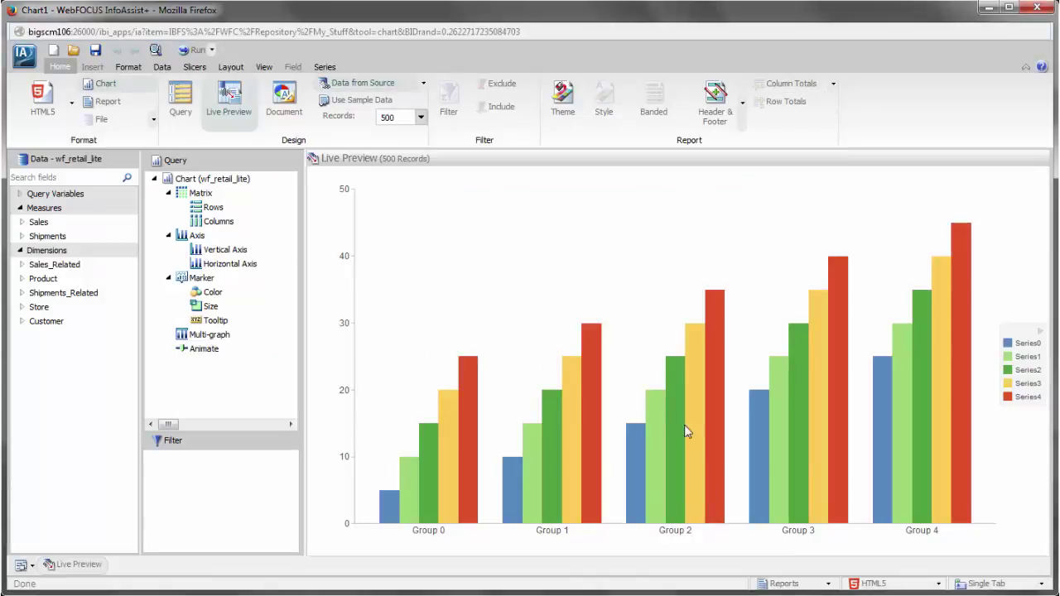
{"action": "left_click", "coordinate": [131, 70]}
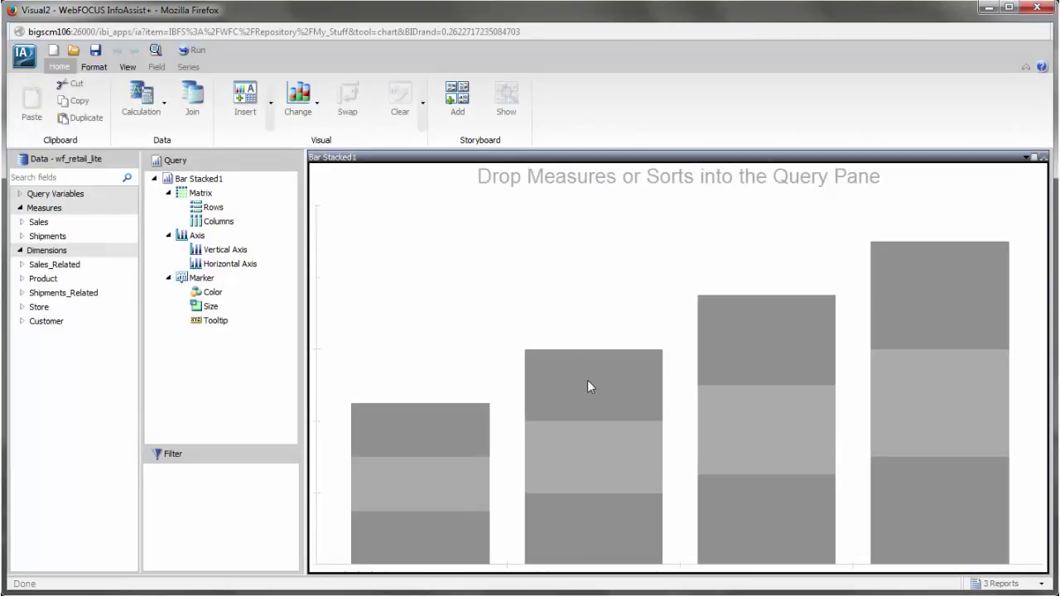
Change Visual2 to the Choropleth map (esri) visual type.
{"action": "left_click", "coordinate": [316, 102]}
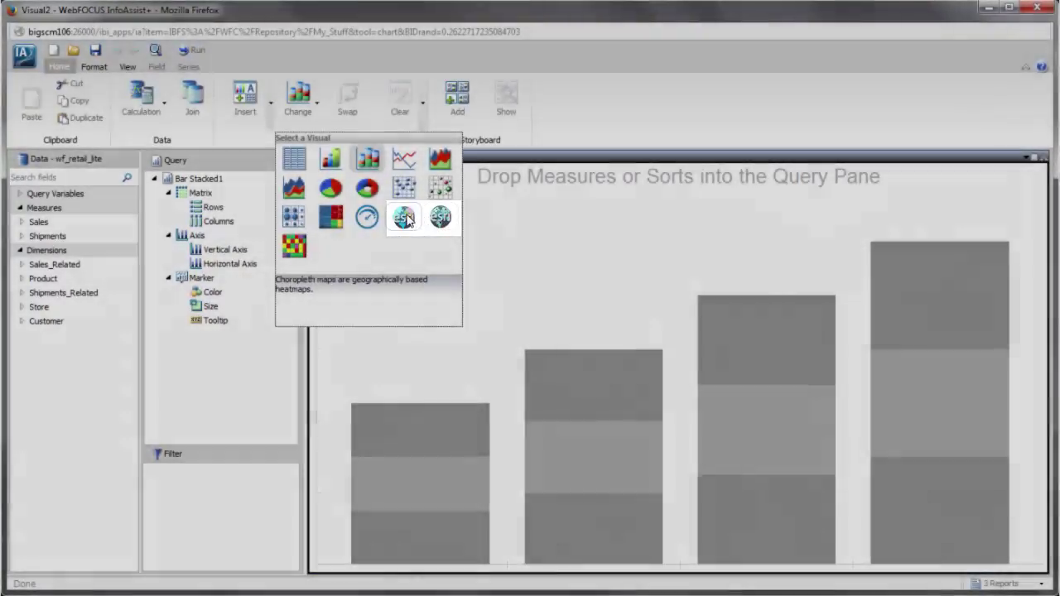
{"action": "left_click", "coordinate": [404, 216]}
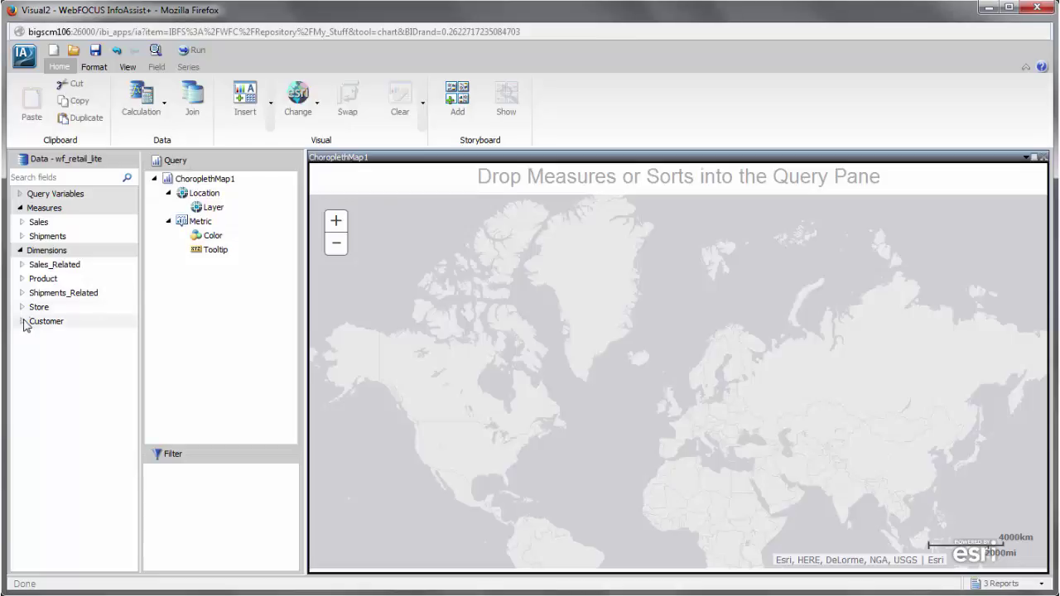
Add Customer,Country from the Customer dimension as the choropleth's Location layer.
{"action": "left_click", "coordinate": [22, 322]}
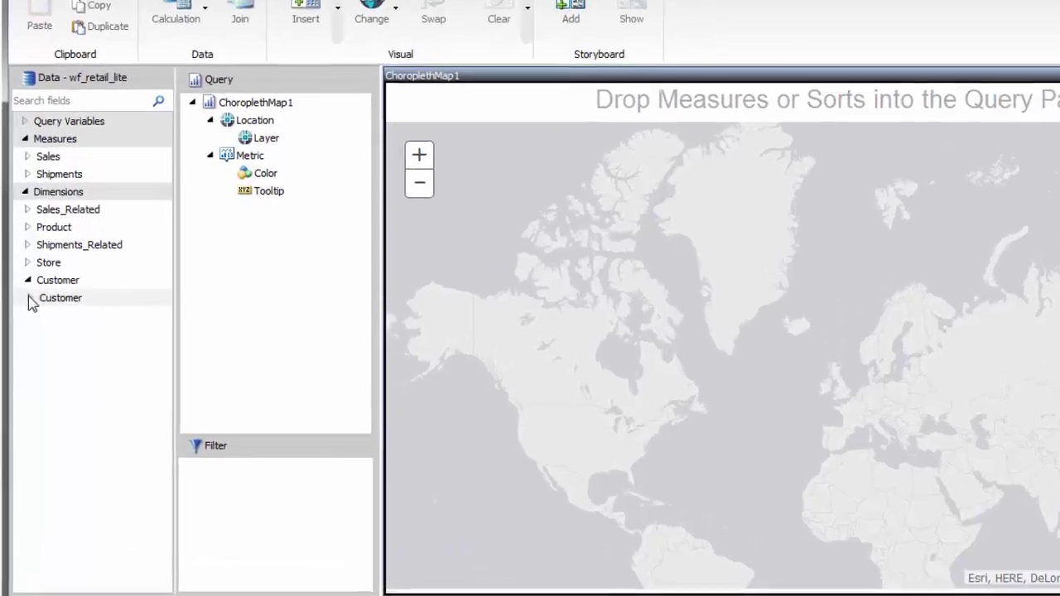
{"action": "left_click", "coordinate": [24, 335]}
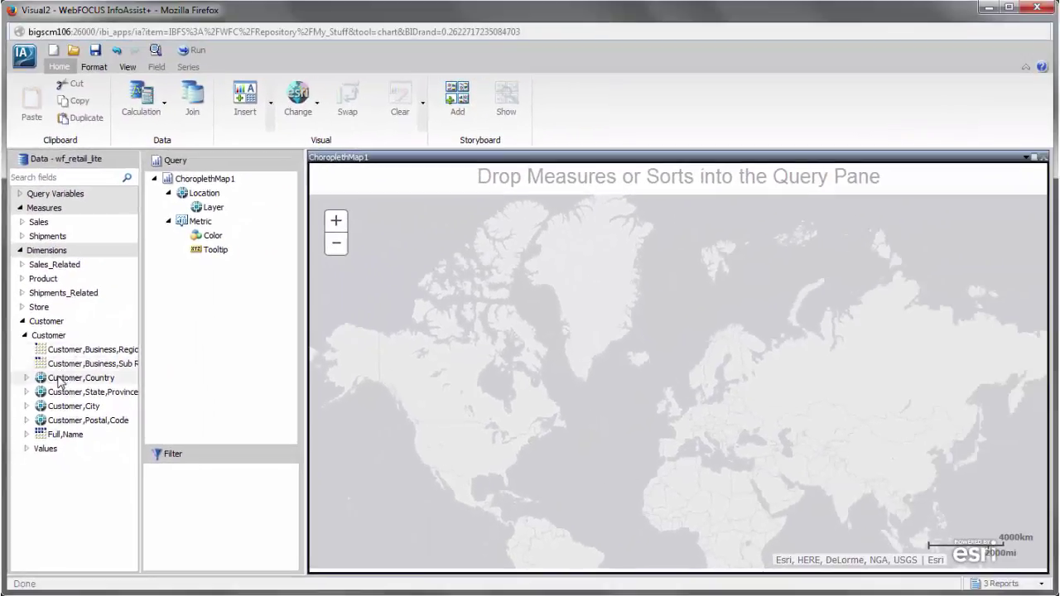
{"action": "left_click_drag", "start_coordinate": [52, 381], "coordinate": [213, 213]}
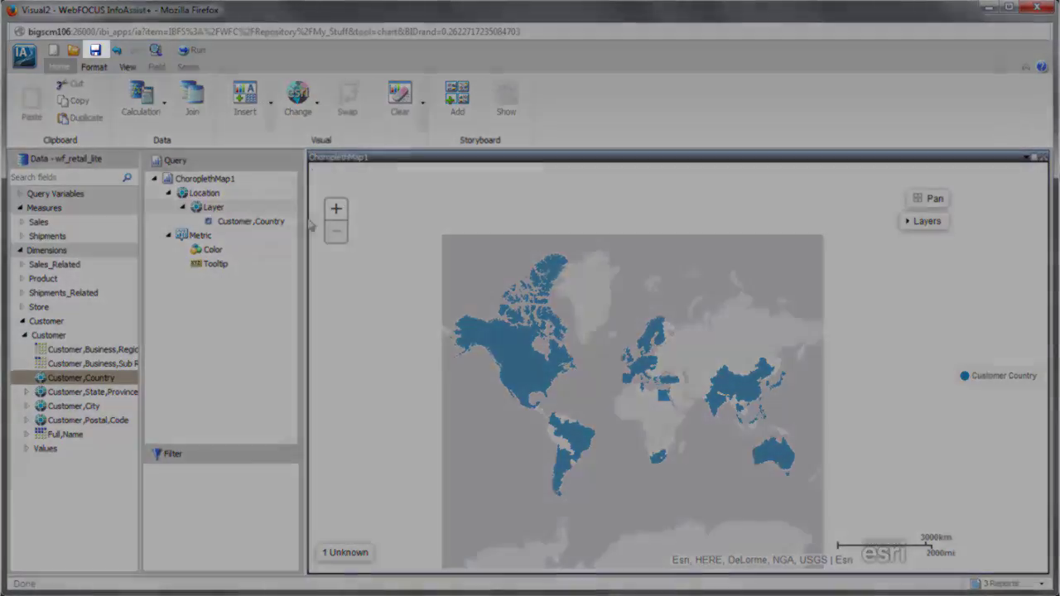
Add the Sales measure Revenue to Color, shading countries red (0.1M) to green (333.5M).
{"action": "scroll", "coordinate": [464, 405], "scroll_direction": "up", "scroll_amount": 1}
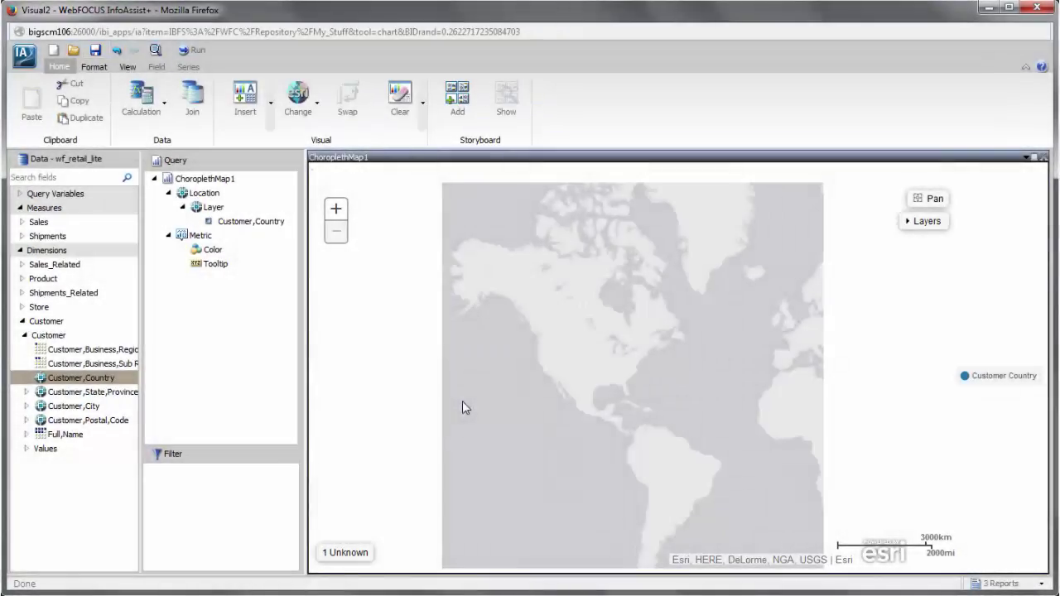
{"action": "left_click_drag", "start_coordinate": [497, 409], "coordinate": [320, 421]}
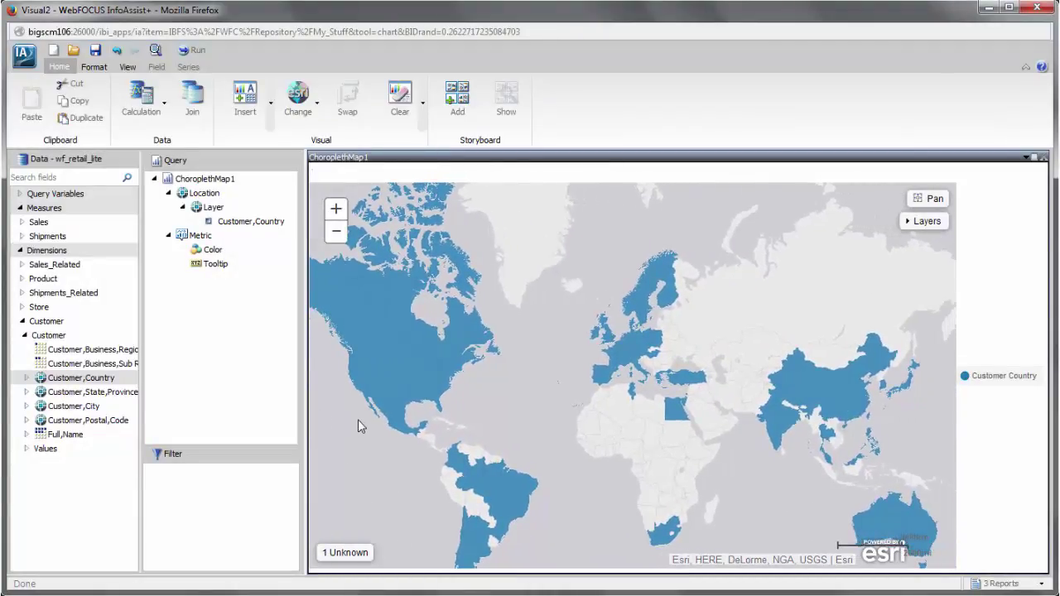
{"action": "left_click", "coordinate": [23, 222]}
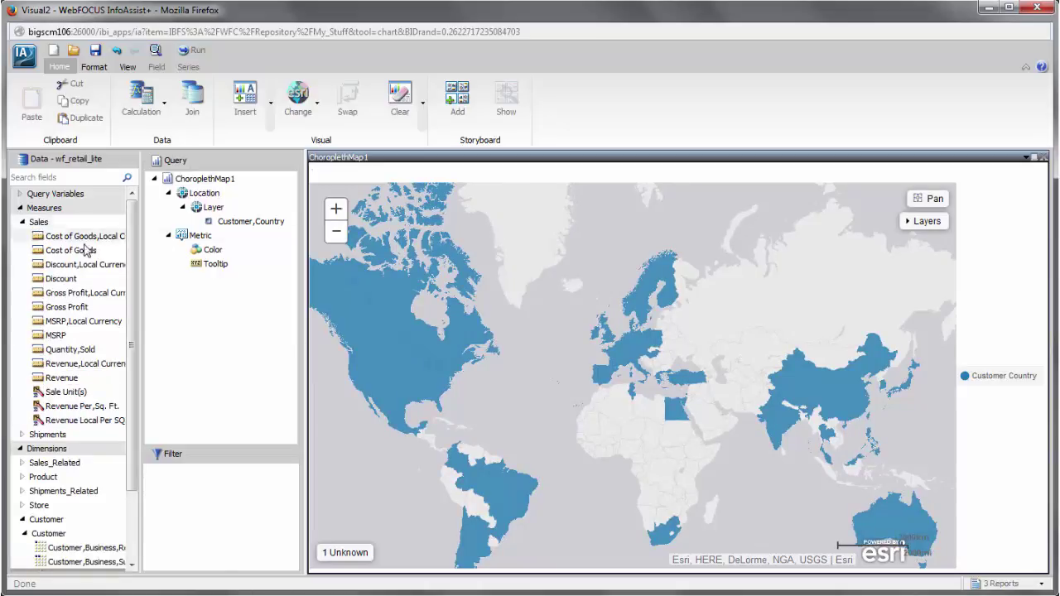
{"action": "double_click", "coordinate": [62, 379]}
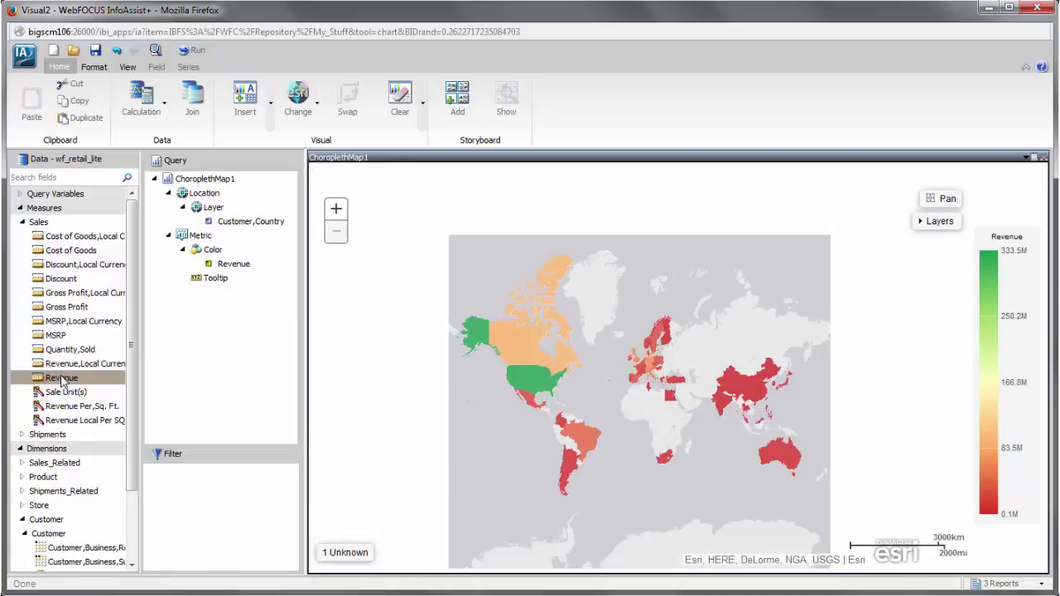
Convert the choropleth into a bubble map and colour its bubbles by Cost of Goods.
{"action": "left_click", "coordinate": [299, 113]}
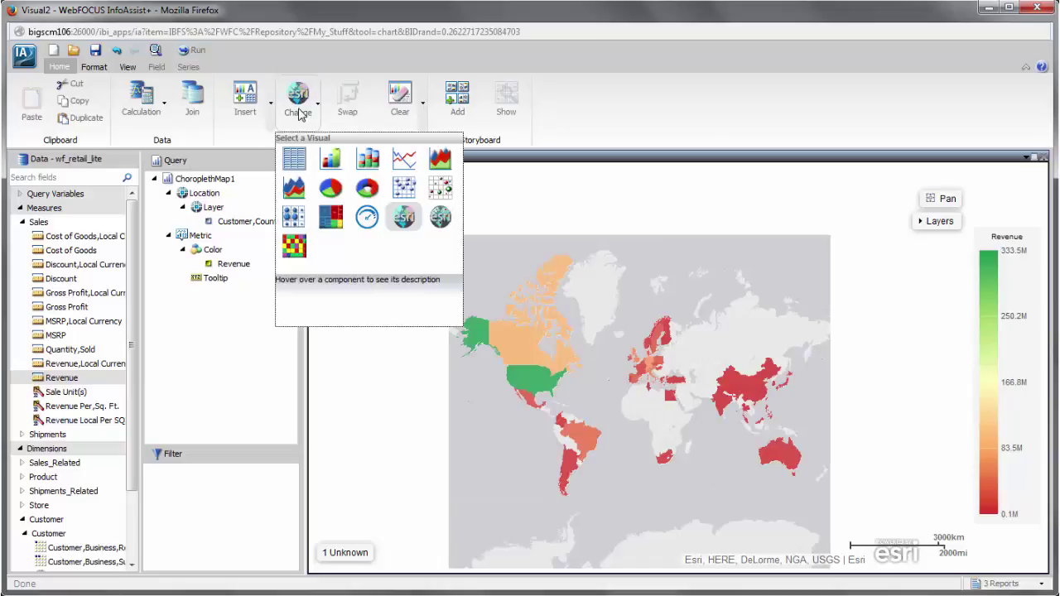
{"action": "left_click", "coordinate": [440, 217]}
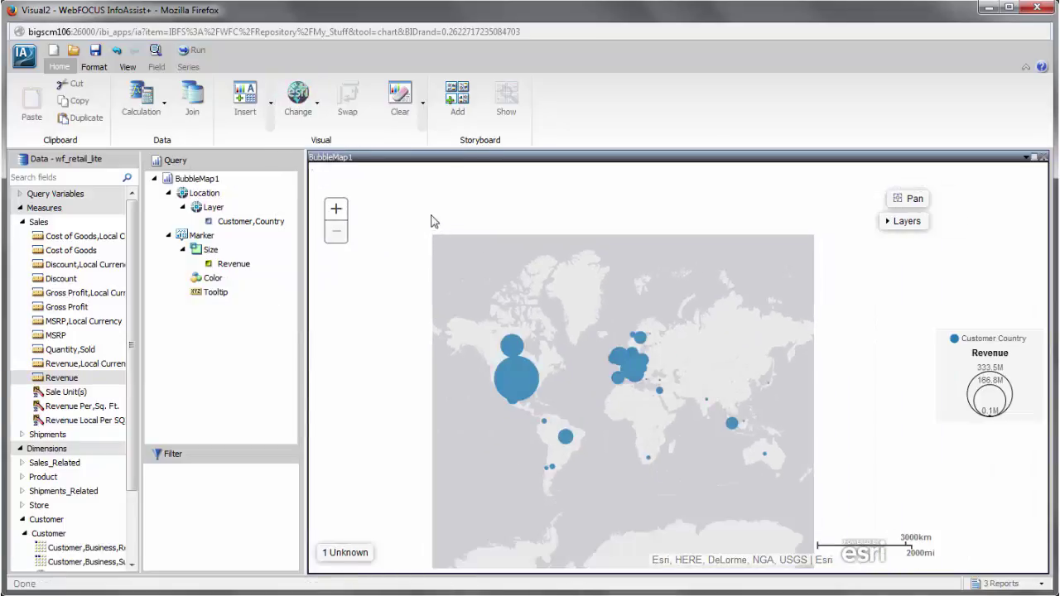
{"action": "left_click_drag", "start_coordinate": [66, 249], "coordinate": [205, 281]}
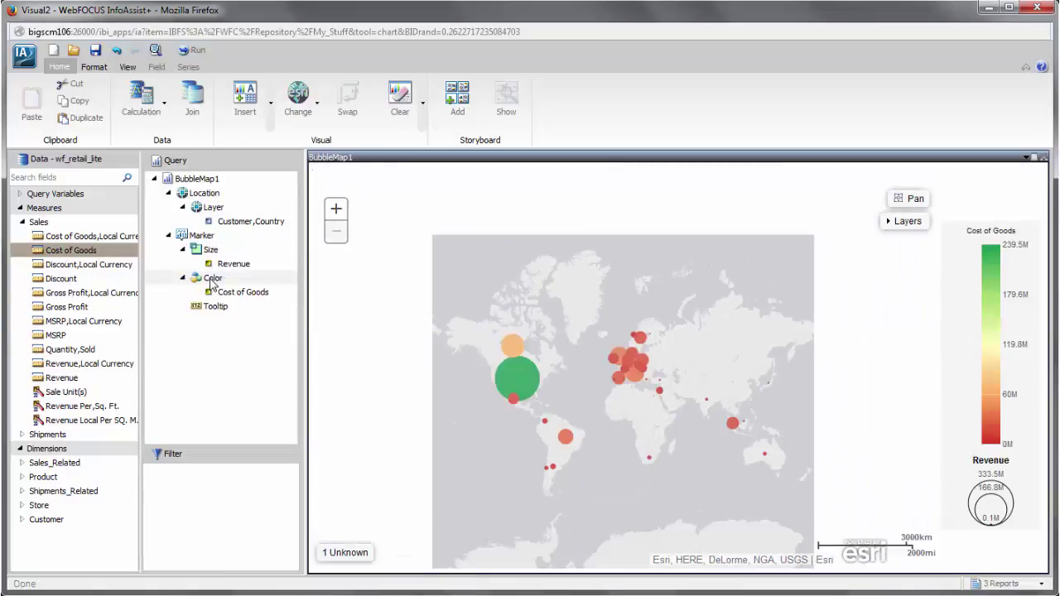
Add Product,Category from the Product dimension to the bubble map's tooltip.
{"action": "left_click", "coordinate": [23, 477]}
{"action": "left_click", "coordinate": [24, 491]}
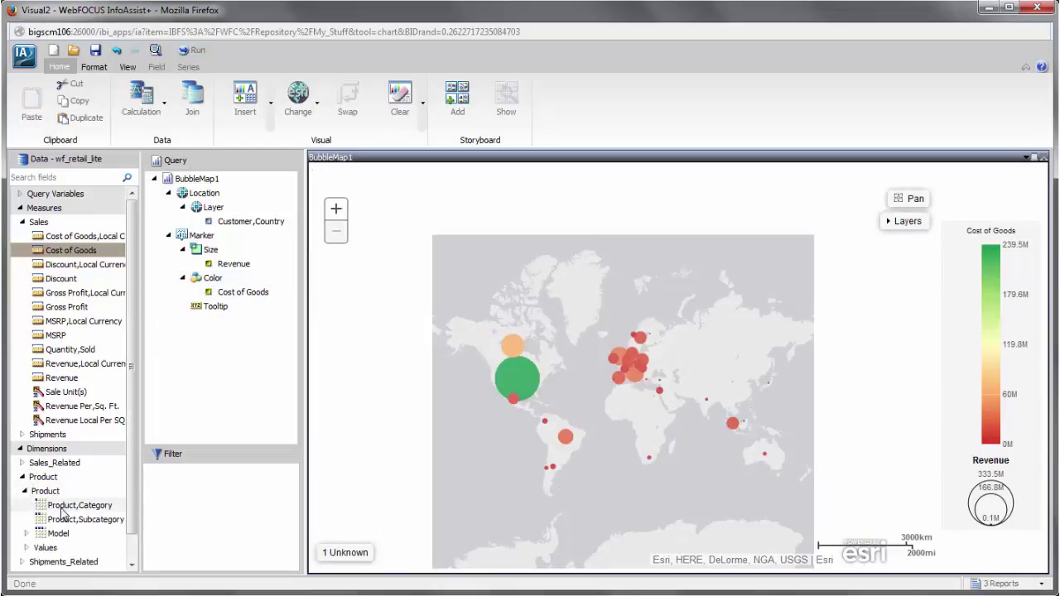
{"action": "left_click_drag", "start_coordinate": [63, 512], "coordinate": [225, 315]}
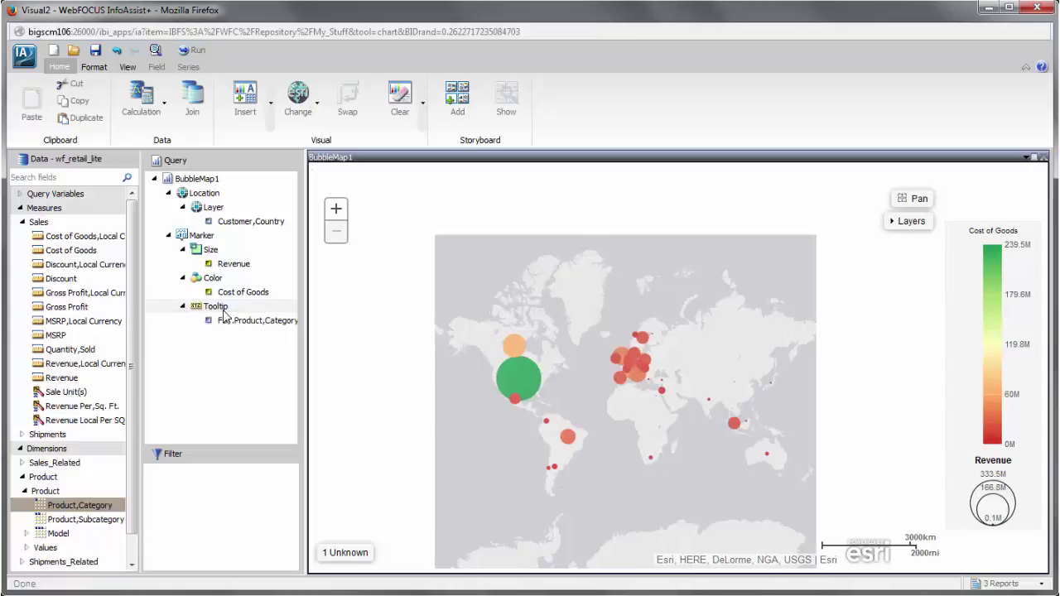
{"action": "left_click", "coordinate": [94, 68]}
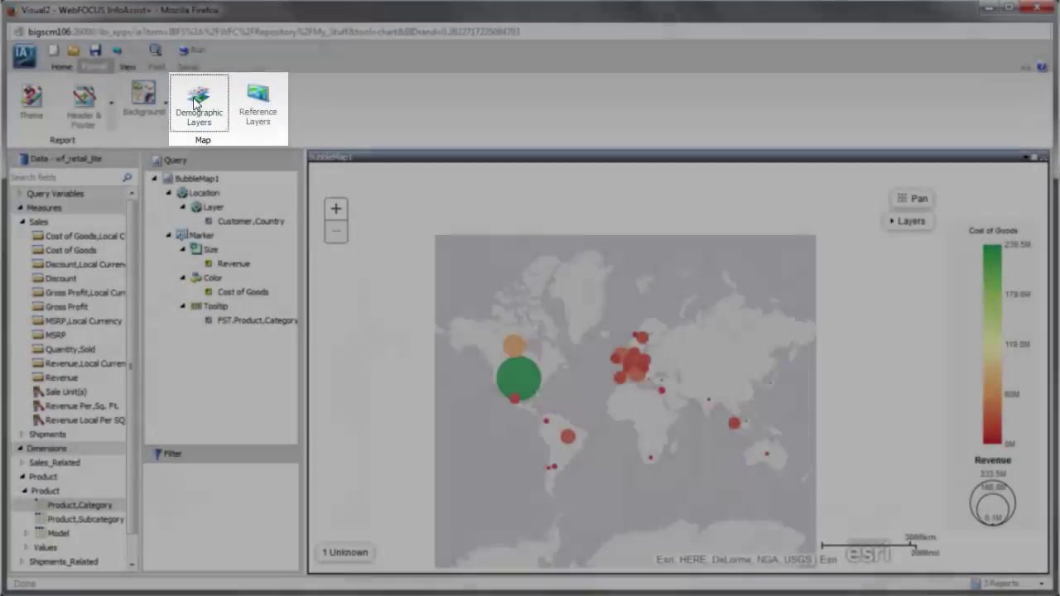
Add the USA Population Density 2012 demographic layer and zoom the map to the central US.
{"action": "left_click", "coordinate": [195, 101]}
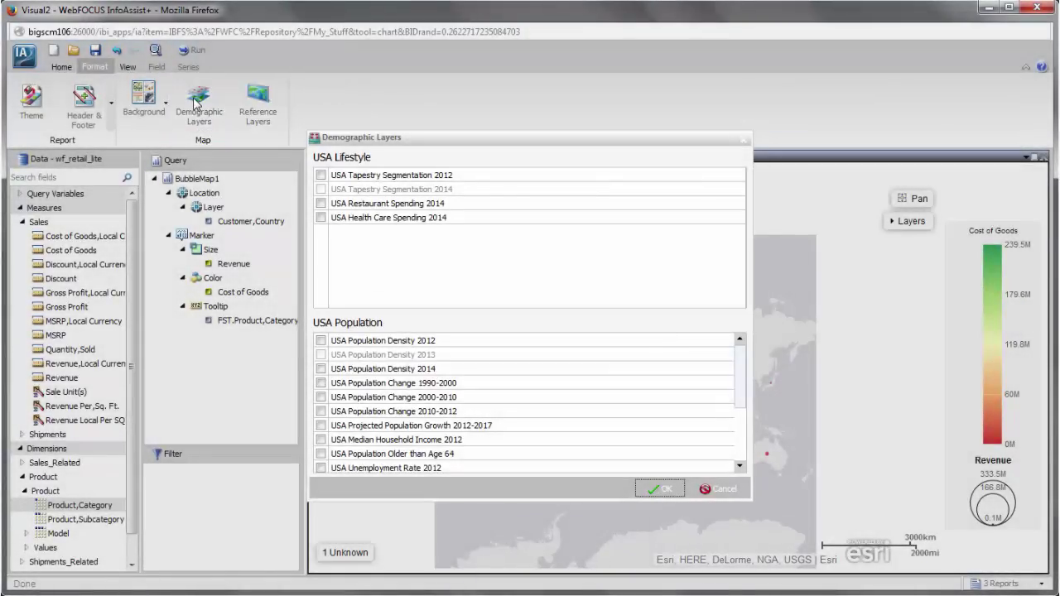
{"action": "scroll", "coordinate": [461, 341], "scroll_direction": "down", "scroll_amount": 3}
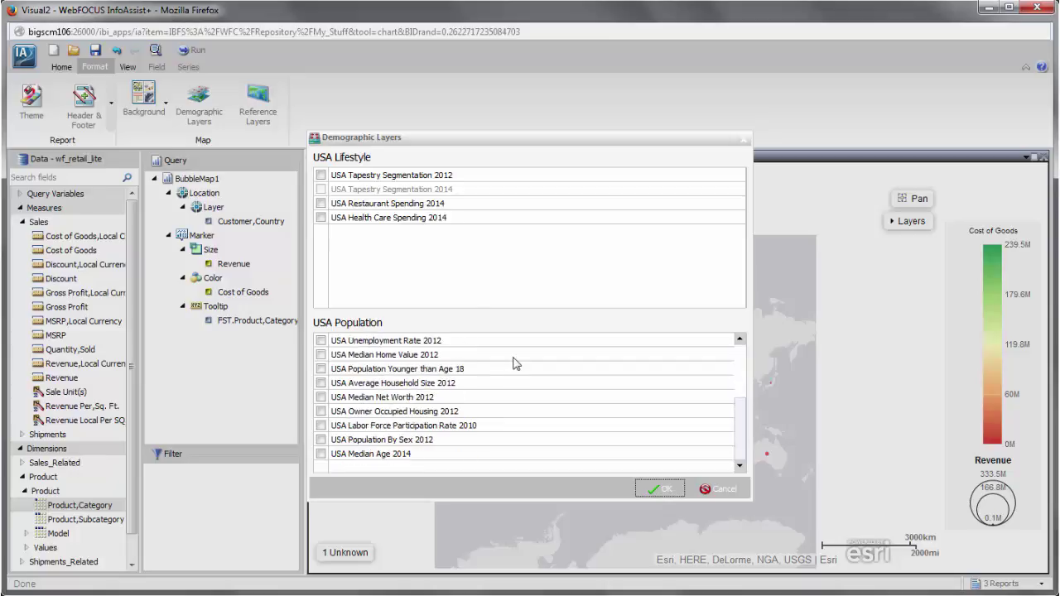
{"action": "scroll", "coordinate": [511, 365], "scroll_direction": "up", "scroll_amount": 3}
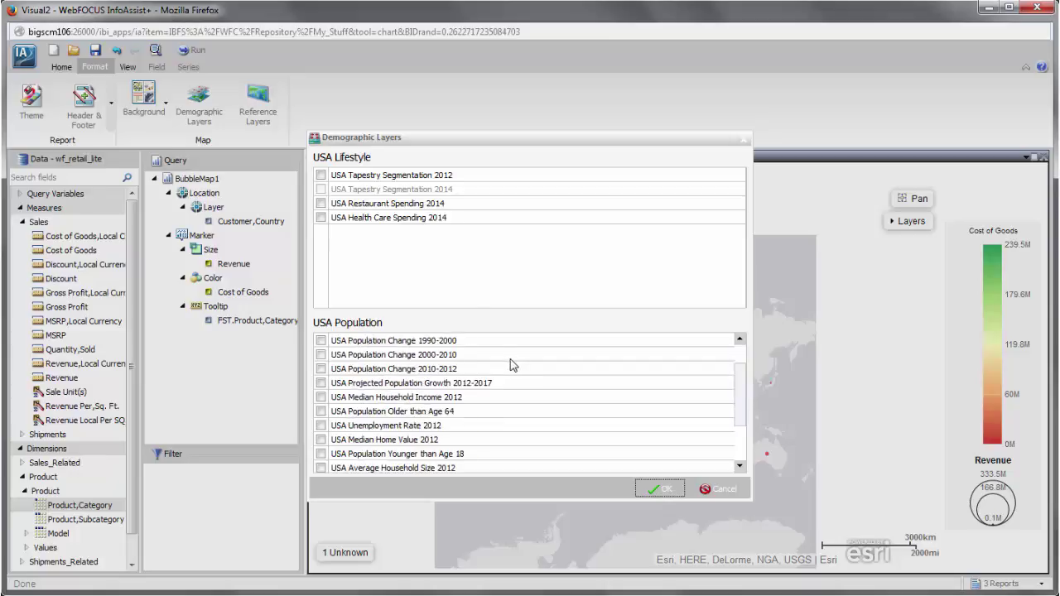
{"action": "left_click", "coordinate": [422, 346]}
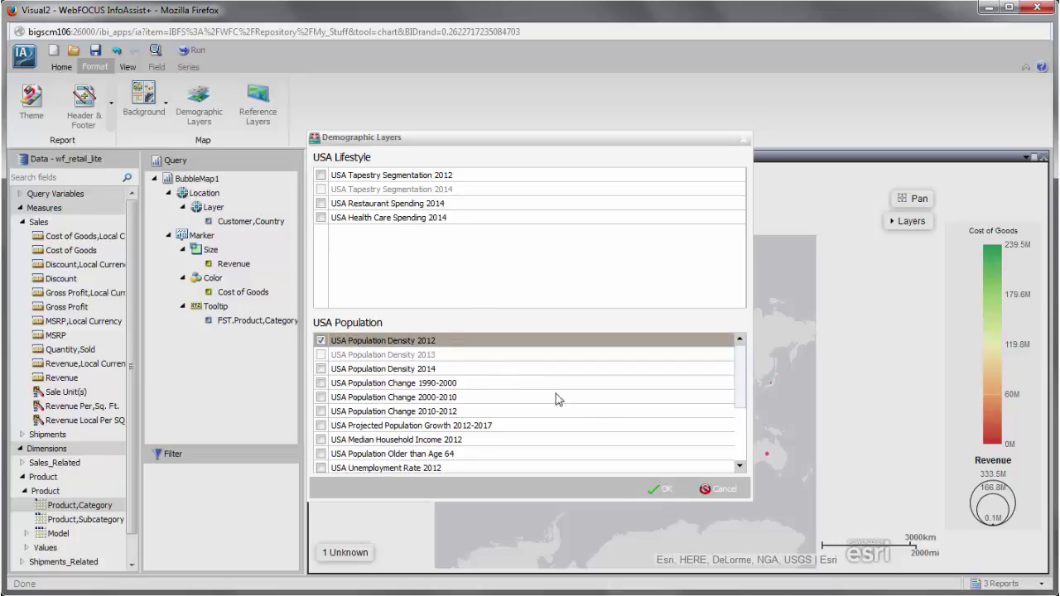
{"action": "left_click", "coordinate": [650, 489]}
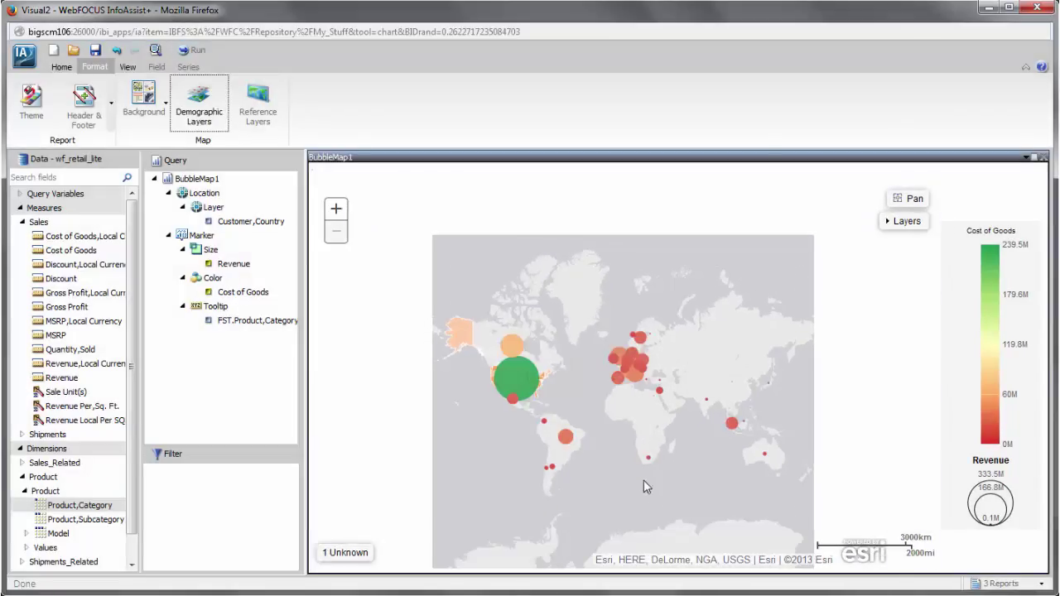
{"action": "scroll", "coordinate": [553, 396], "scroll_direction": "up", "scroll_amount": 3}
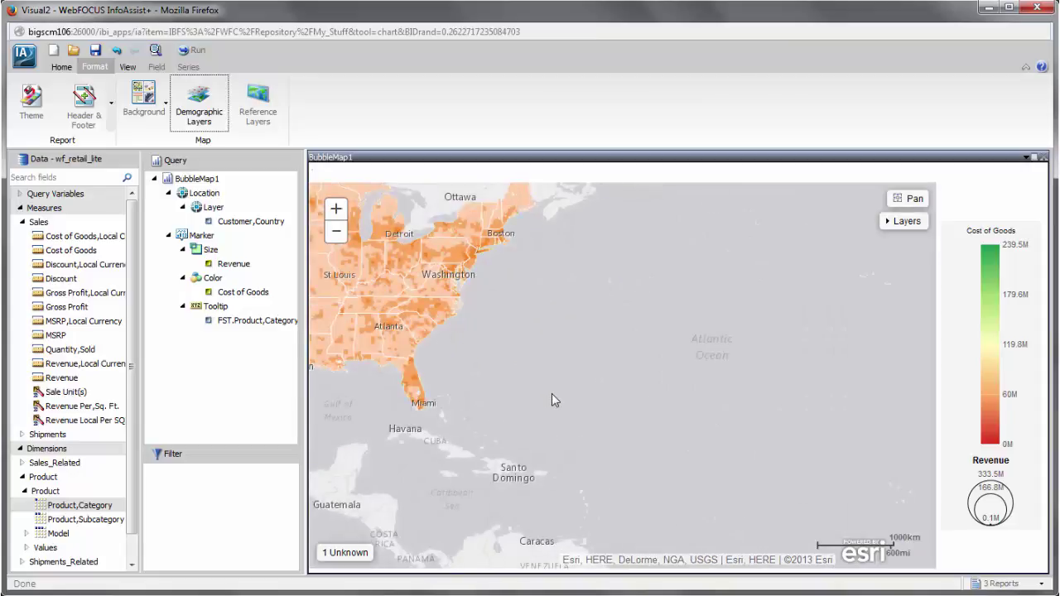
{"action": "left_click_drag", "start_coordinate": [514, 355], "coordinate": [762, 468]}
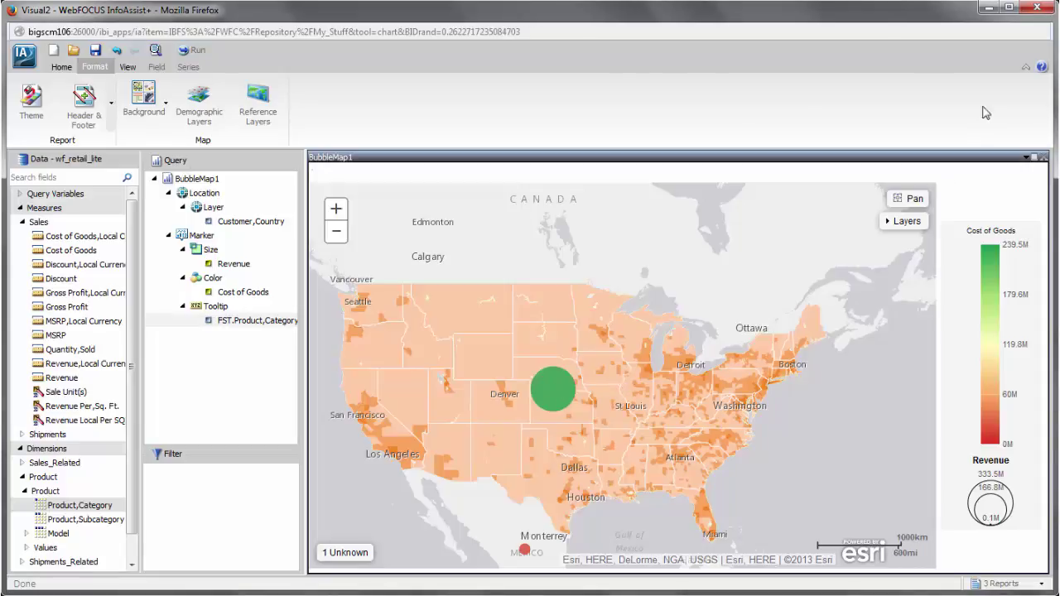
On the portal's Gross Profit choropleth, fade the World Countries layer opacity, then restore it.
{"action": "left_click", "coordinate": [985, 10]}
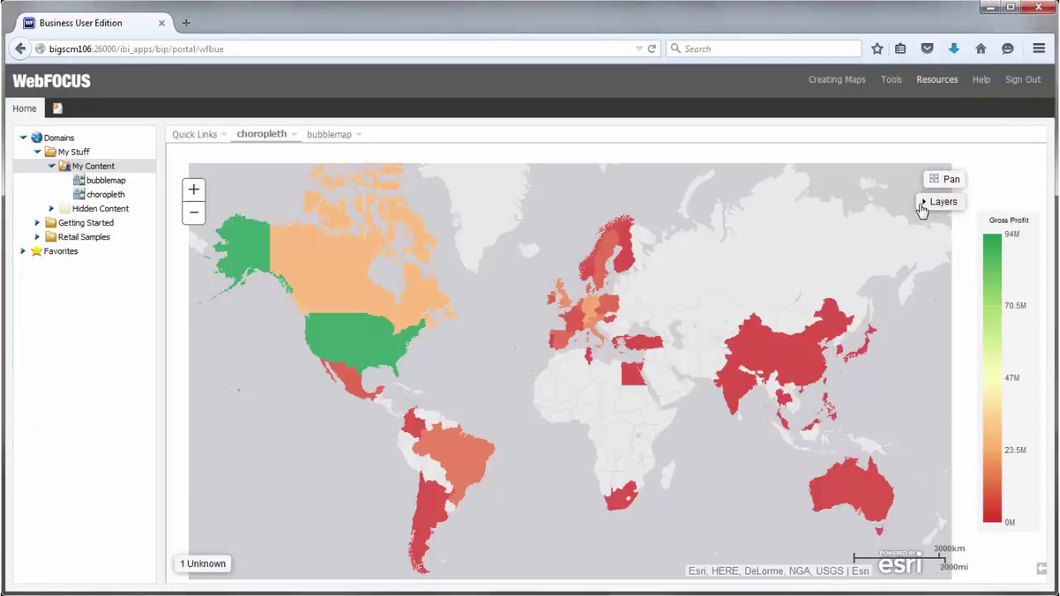
{"action": "left_click", "coordinate": [921, 207]}
{"action": "left_click", "coordinate": [874, 233]}
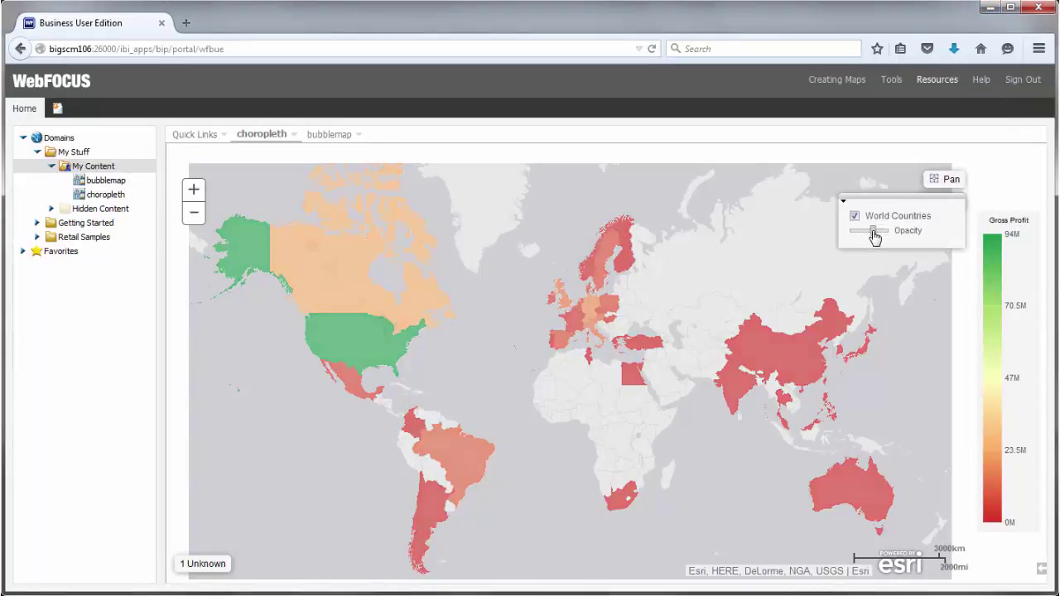
{"action": "mouse_move", "coordinate": [874, 236]}
{"action": "left_mouse_down"}
{"action": "mouse_move", "coordinate": [864, 236]}
{"action": "mouse_move", "coordinate": [876, 237]}
{"action": "left_mouse_up"}
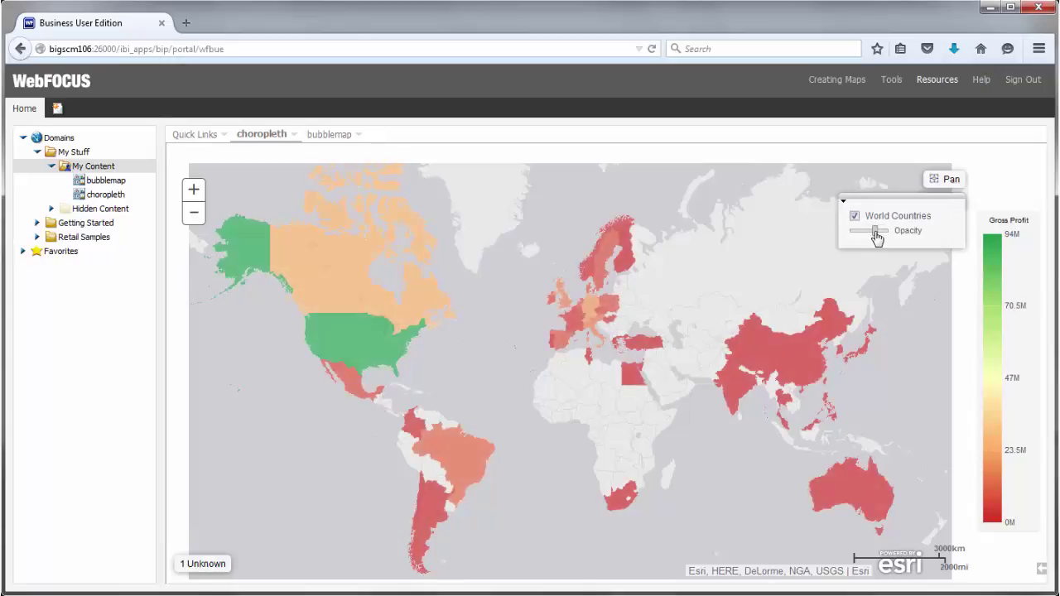
{"action": "left_click", "coordinate": [884, 203]}
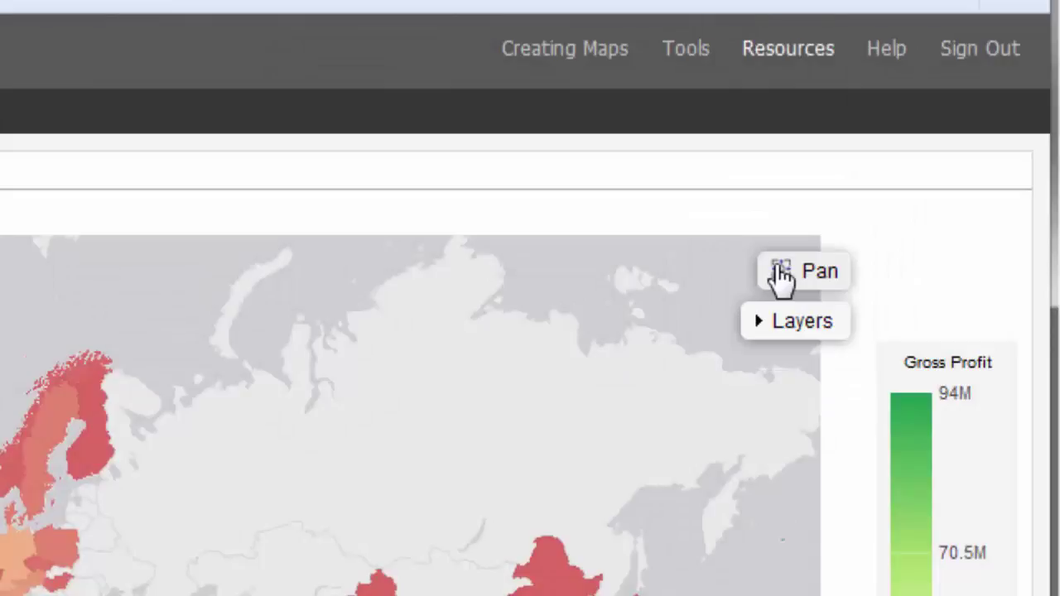
{"action": "left_click", "coordinate": [782, 275]}
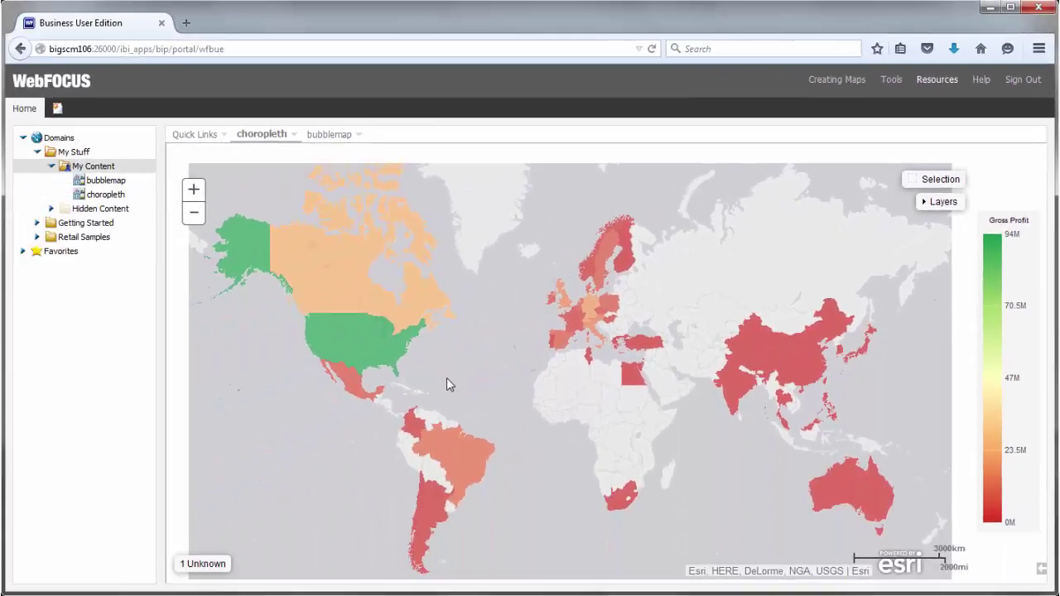
{"action": "left_click_drag", "start_coordinate": [401, 401], "coordinate": [497, 516]}
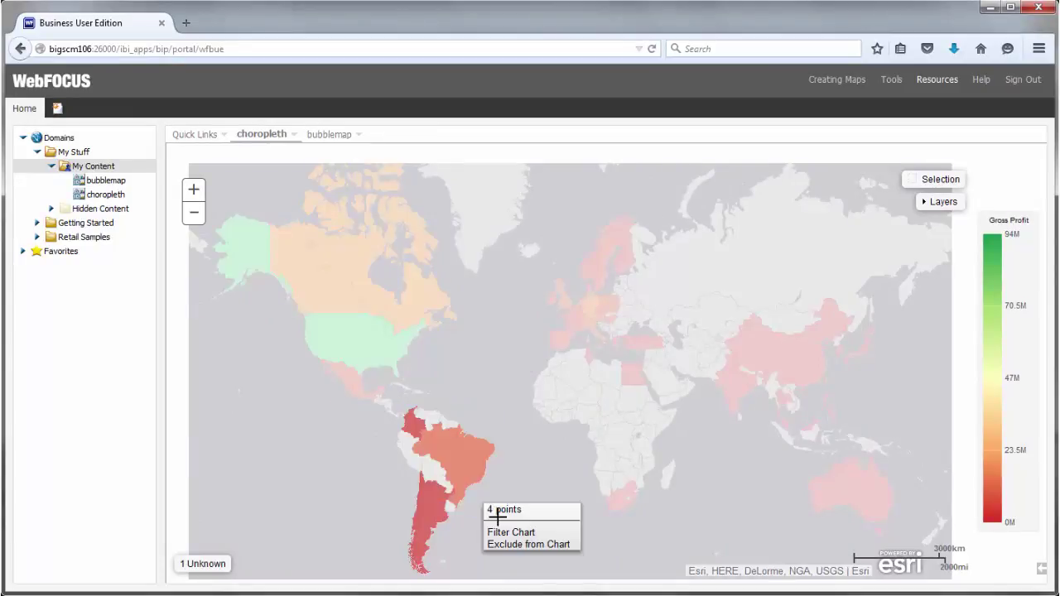
{"action": "left_click", "coordinate": [507, 534]}
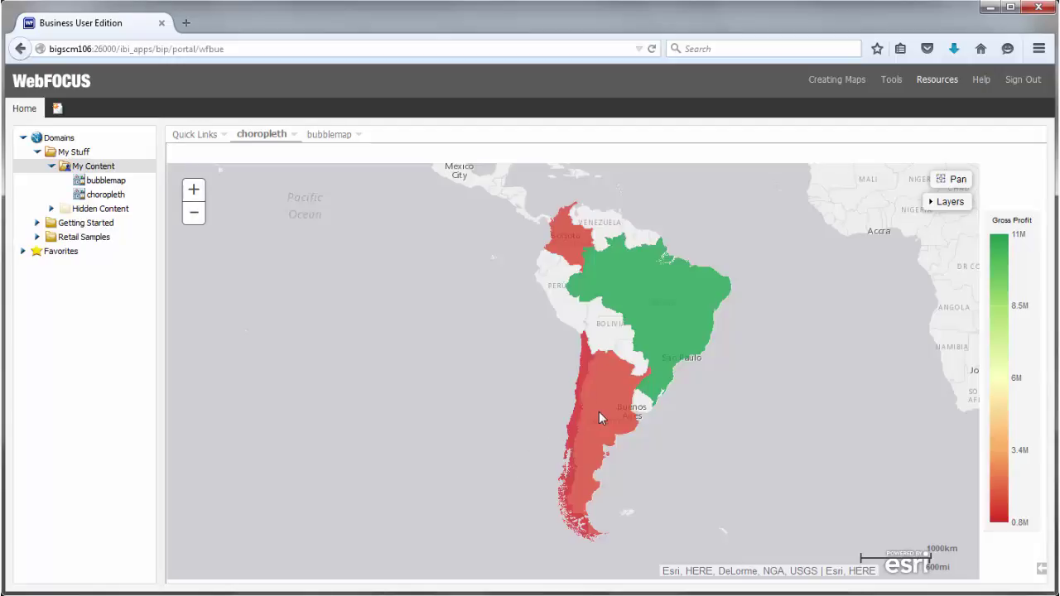
{"action": "left_click", "coordinate": [621, 402]}
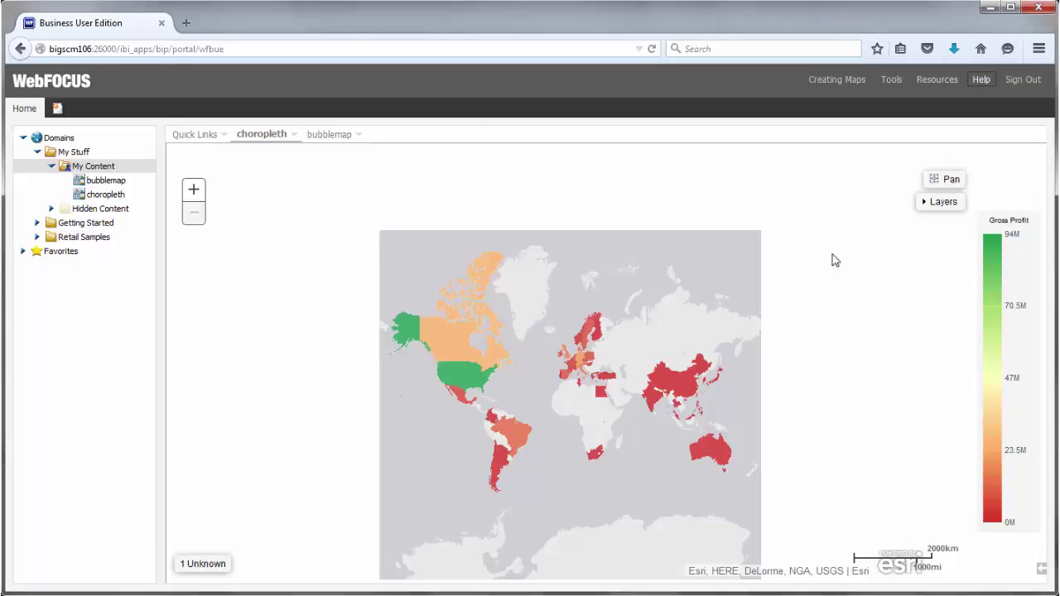
Minimize the WebFOCUS portal window to return to the choropleth in InfoAssist+.
{"action": "left_click", "coordinate": [991, 7]}
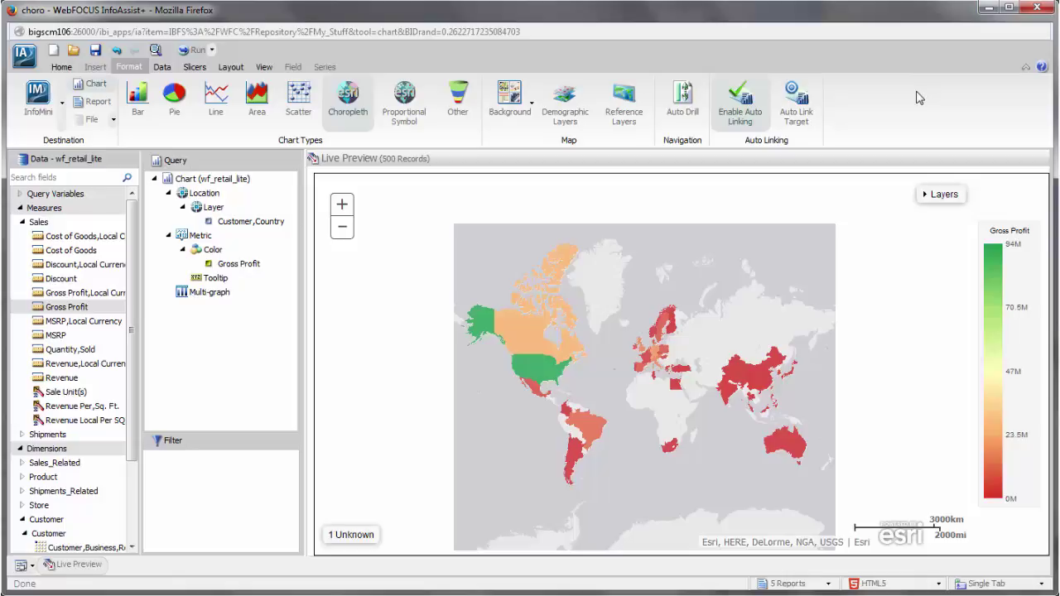
Turn on Auto Drill, run the choropleth, and check Argentina's drill-down and Auto Links popup.
{"action": "left_click", "coordinate": [680, 95]}
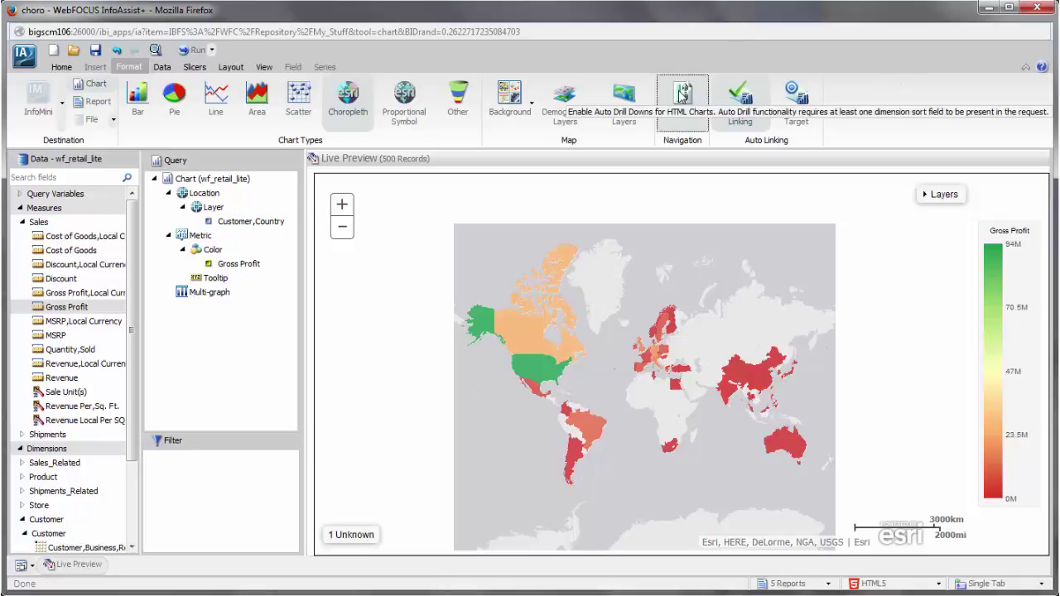
{"action": "left_click", "coordinate": [186, 49]}
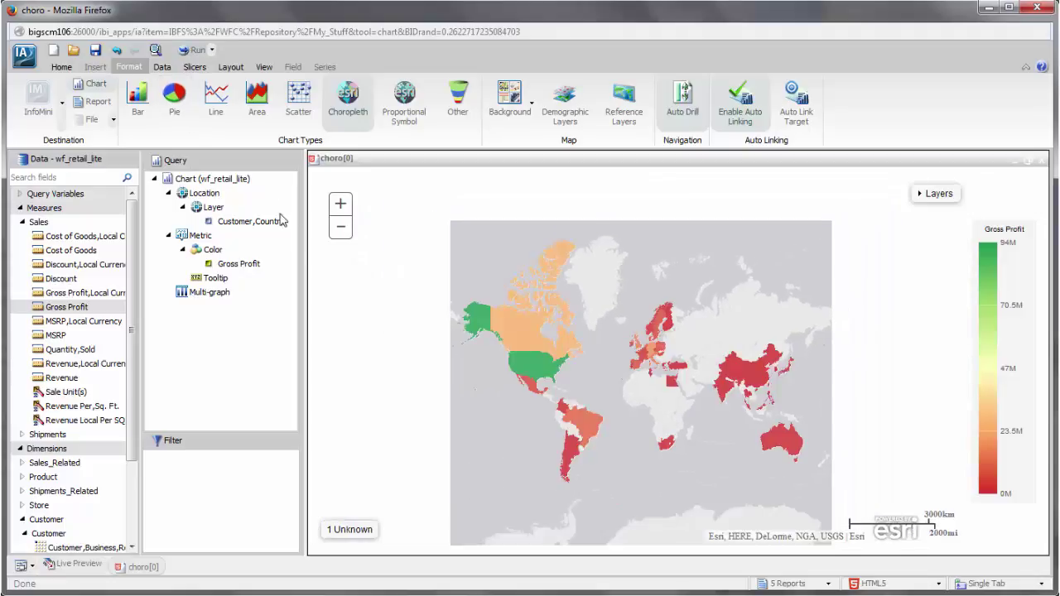
{"action": "left_click", "coordinate": [573, 459]}
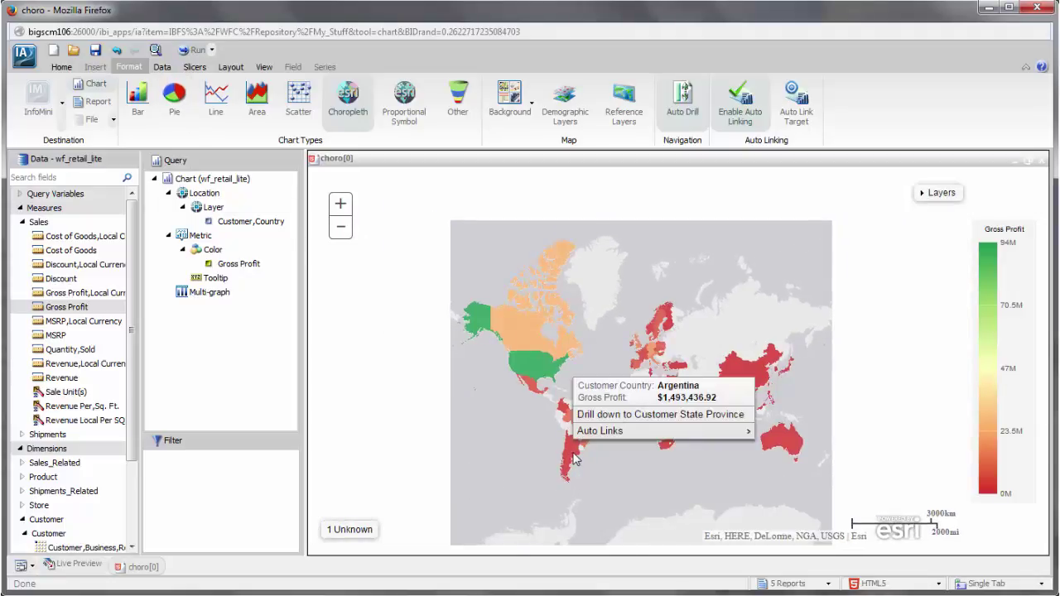
{"action": "mouse_move", "coordinate": [593, 436]}
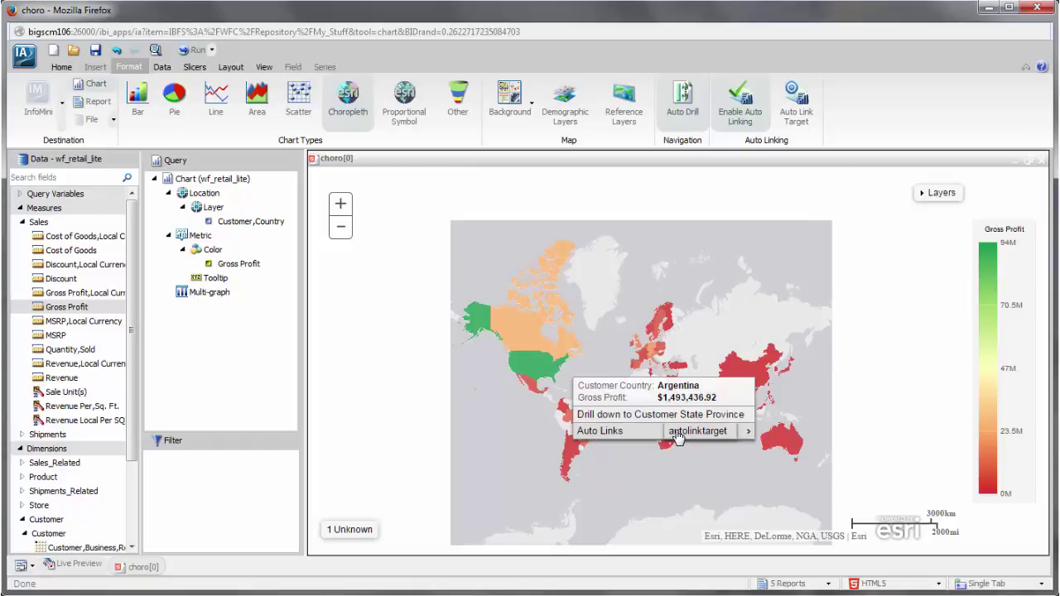
{"action": "left_click", "coordinate": [617, 456]}
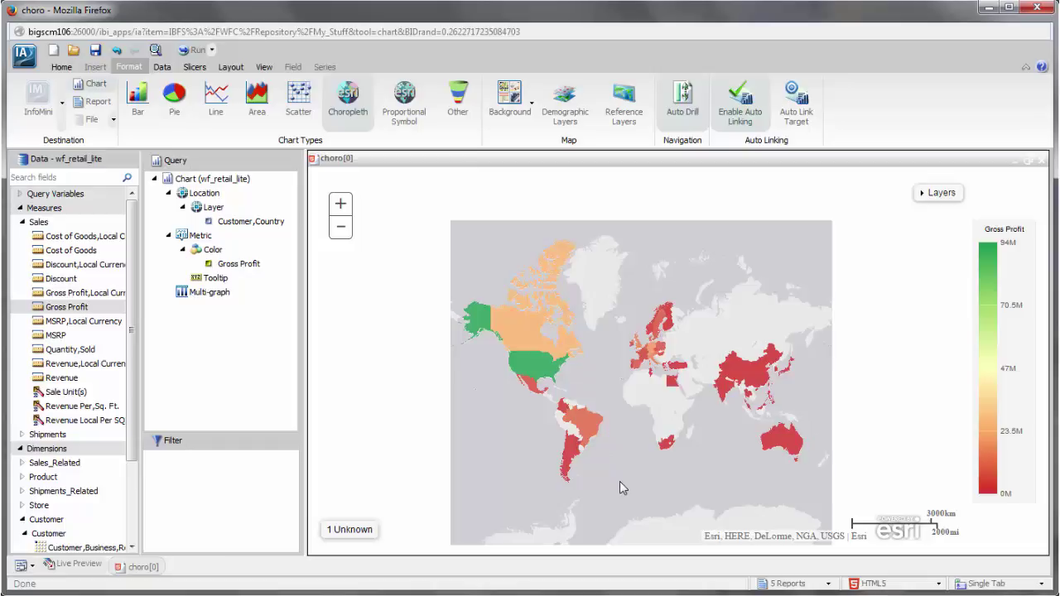